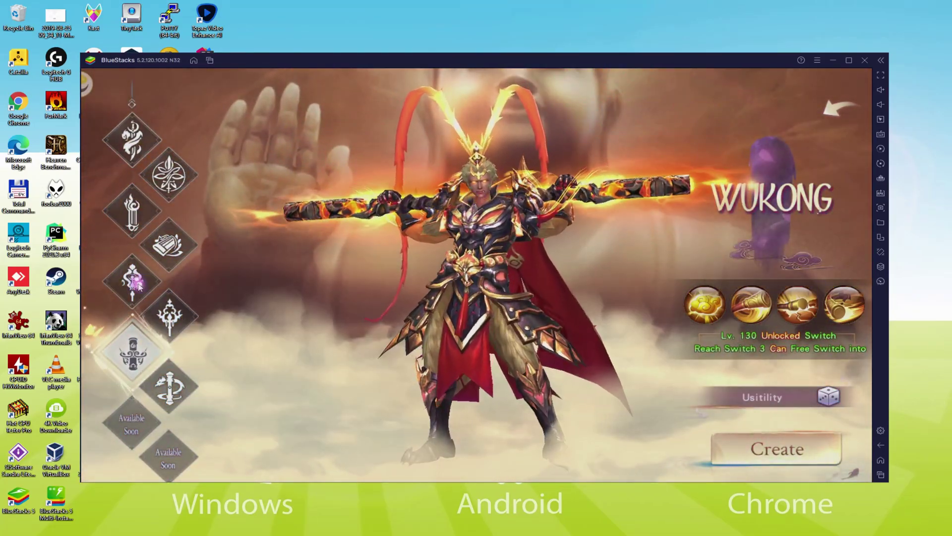
# - Switch the new character's class to Monk, then to Virtuoso
pyautogui.click(138, 285)
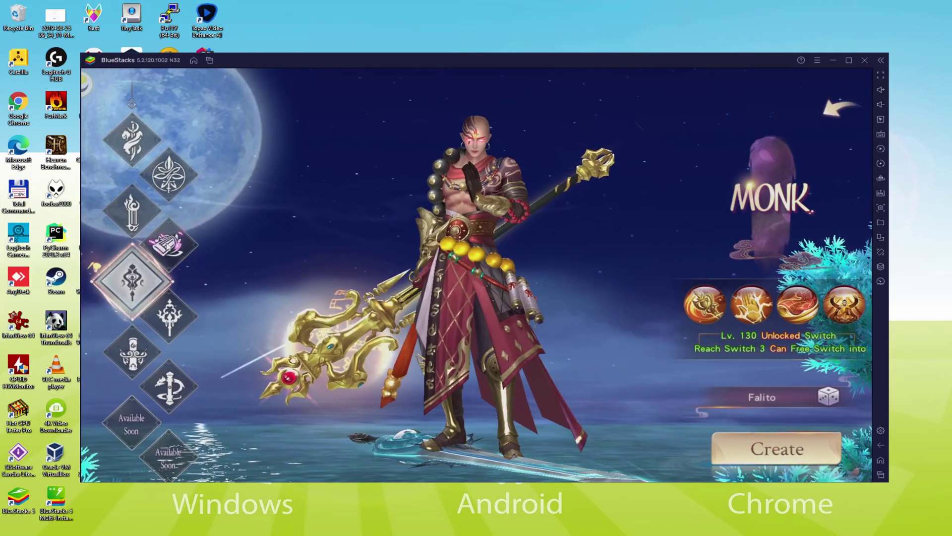
pyautogui.click(167, 244)
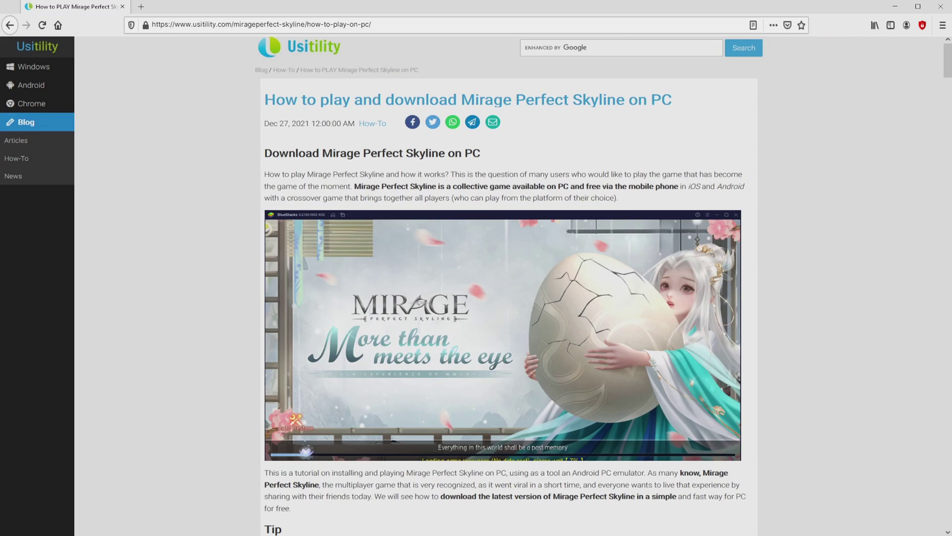
# - Scroll down the Usitility Mirage Perfect Skyline guide toward its download link
pyautogui.scroll(-4, 509, 285)
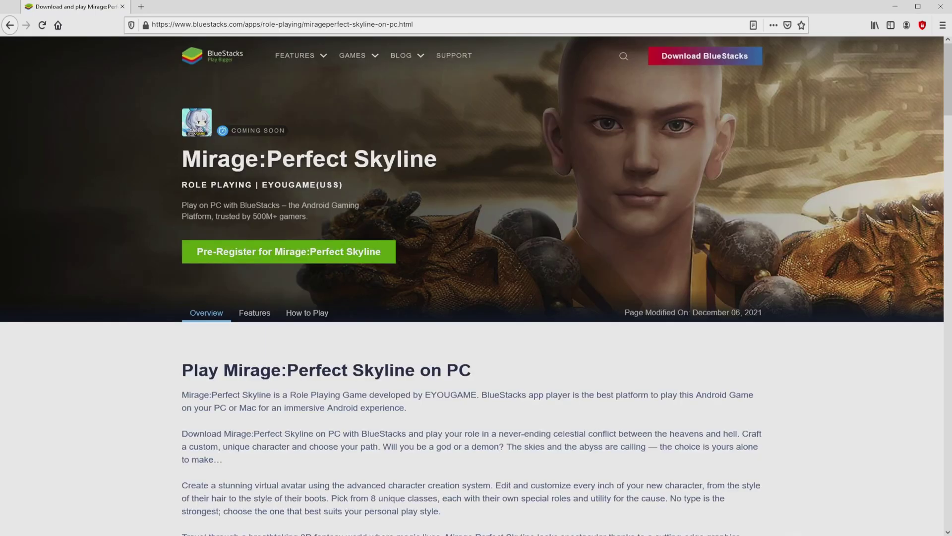
# - Look over the Mirage:Perfect Skyline page and download the BlueStacks installer via Pre-Register
pyautogui.scroll(-15, 476, 286)
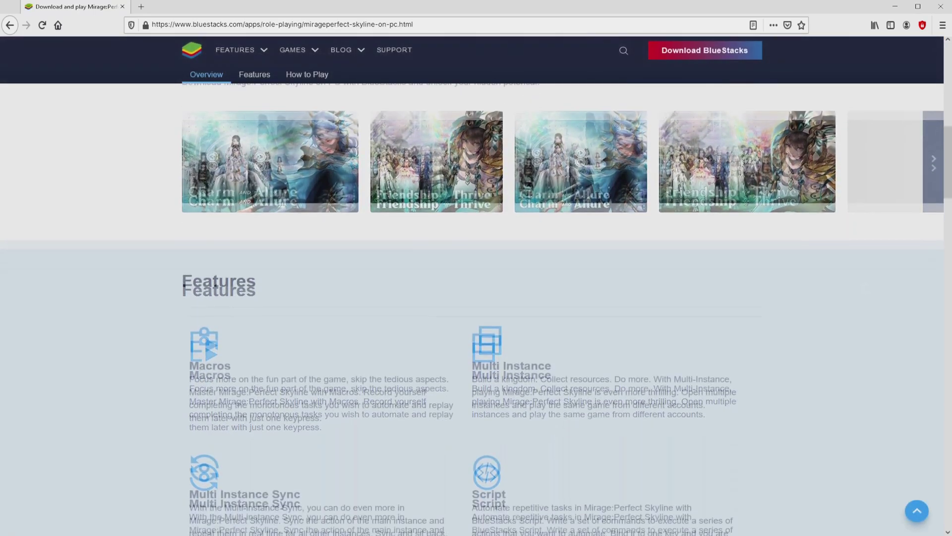
pyautogui.scroll(-5, 476, 286)
pyautogui.scroll(10, 476, 286)
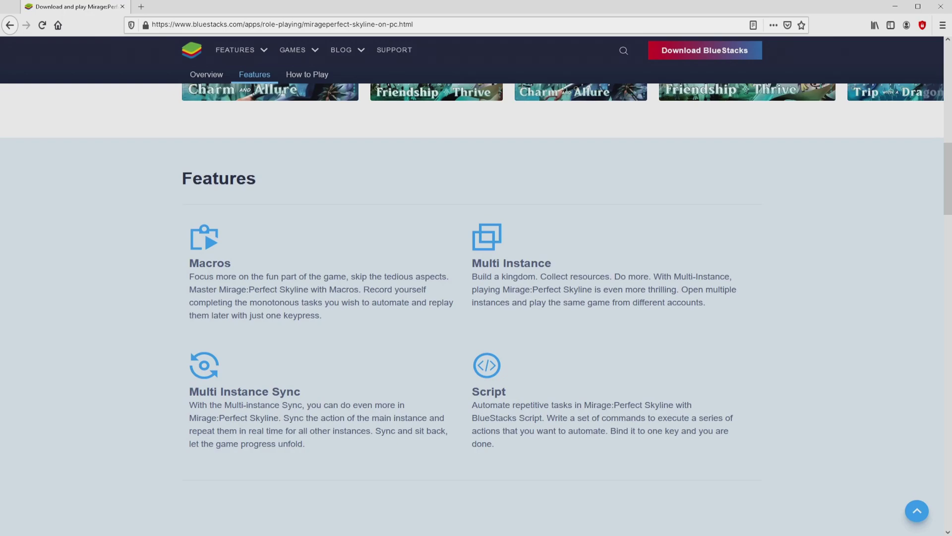
pyautogui.scroll(10, 476, 286)
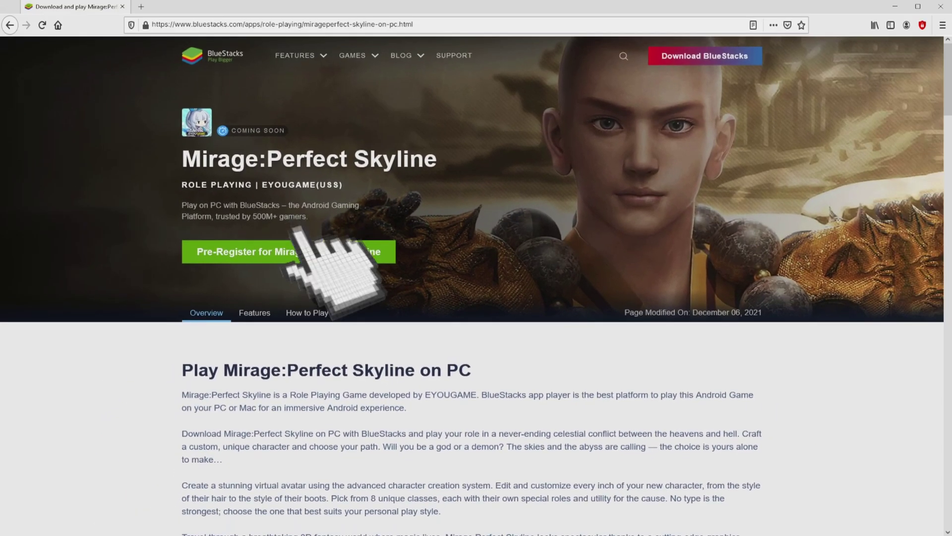
pyautogui.click(295, 252)
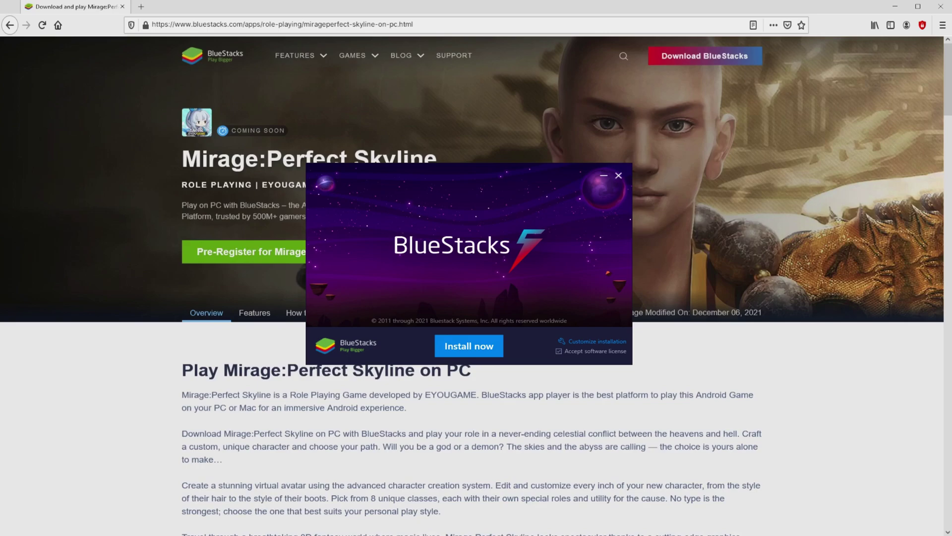
# - Clear the browser, check the installer's data path and space, then install BlueStacks
pyautogui.press('super+d')
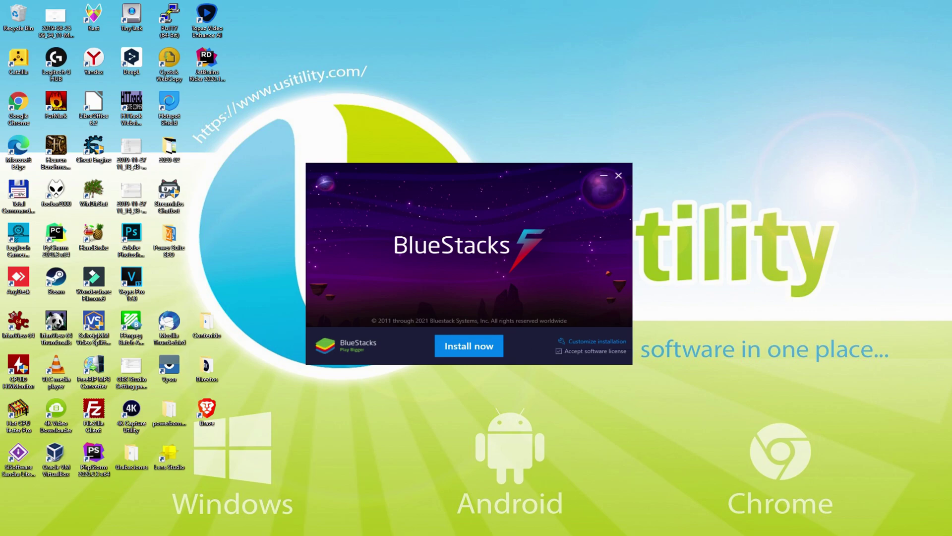
pyautogui.click(591, 342)
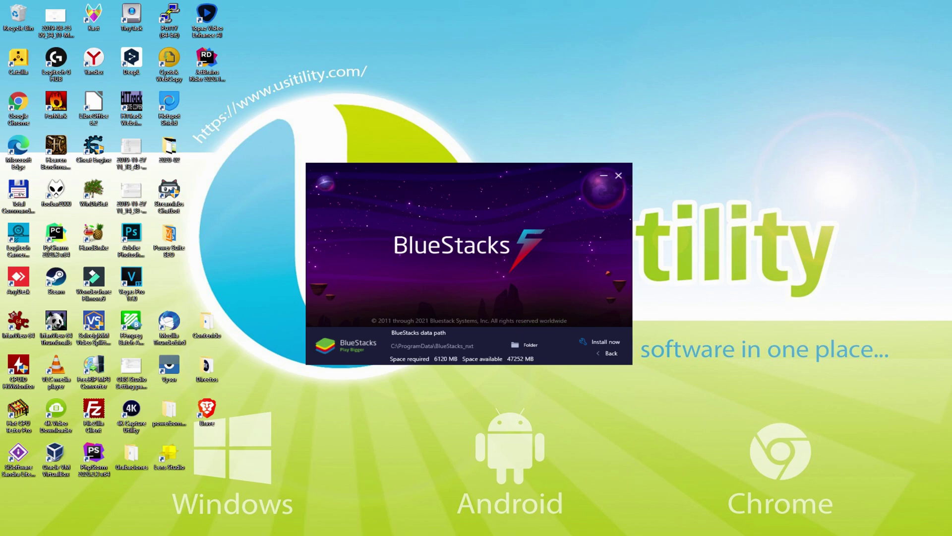
pyautogui.click(601, 353)
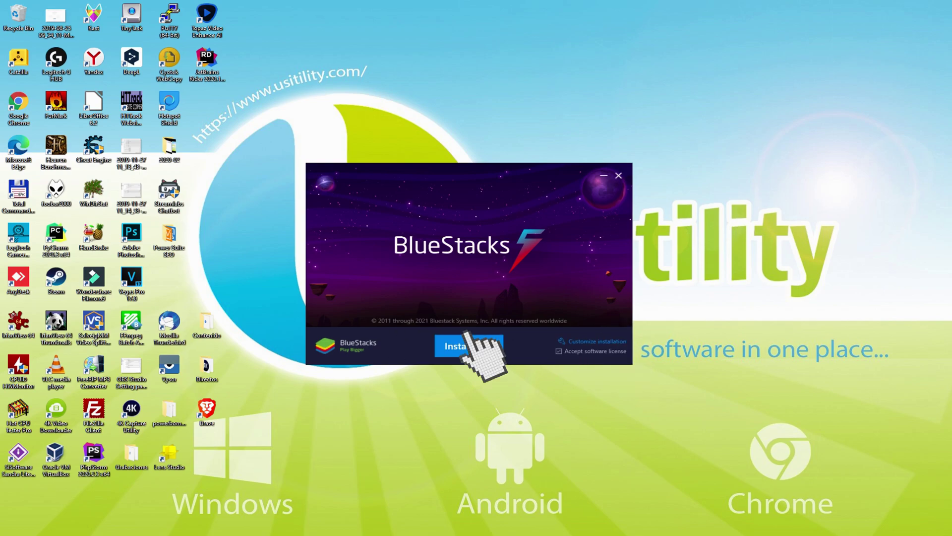
pyautogui.click(469, 346)
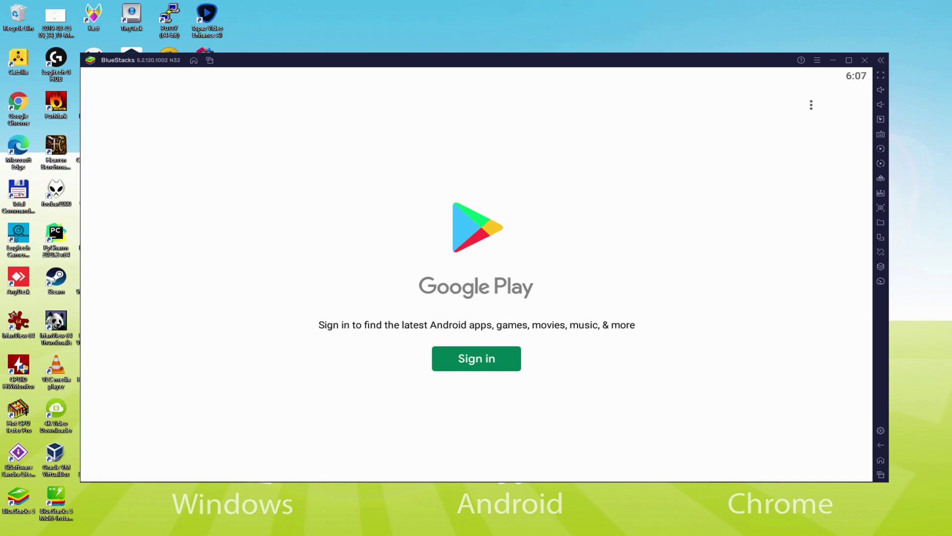
# - Begin signing in to Google Play with a Google account
pyautogui.click(478, 353)
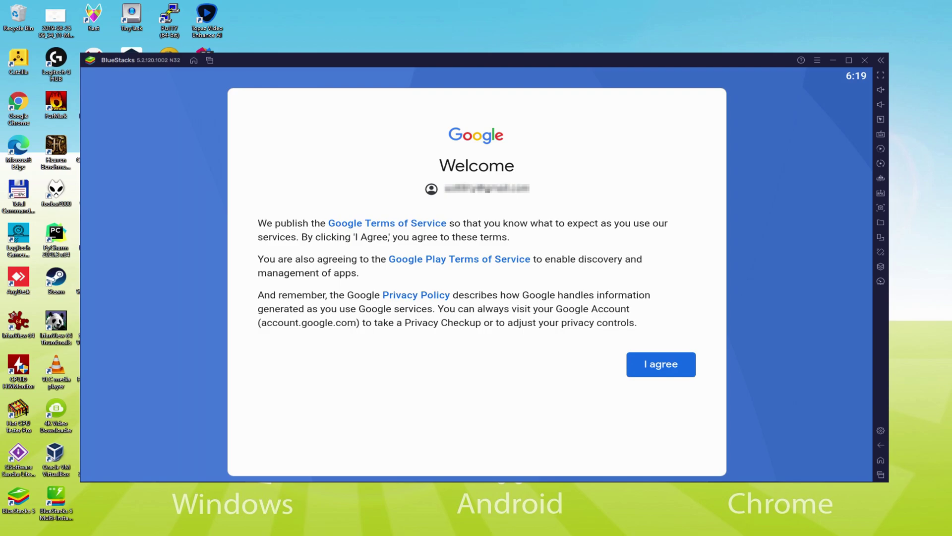
# - Agree to Google's terms with Back up to Google Drive switched off, and accept
pyautogui.click(661, 364)
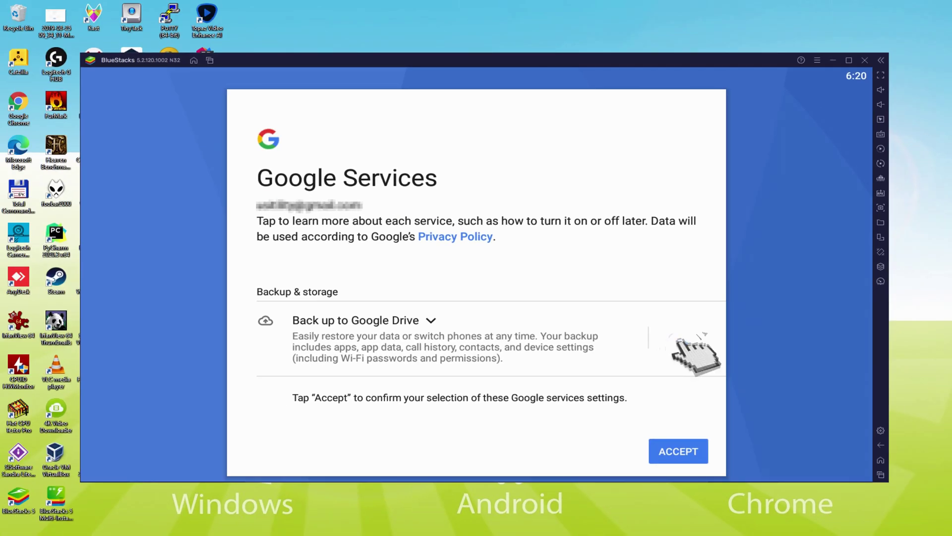
pyautogui.click(681, 337)
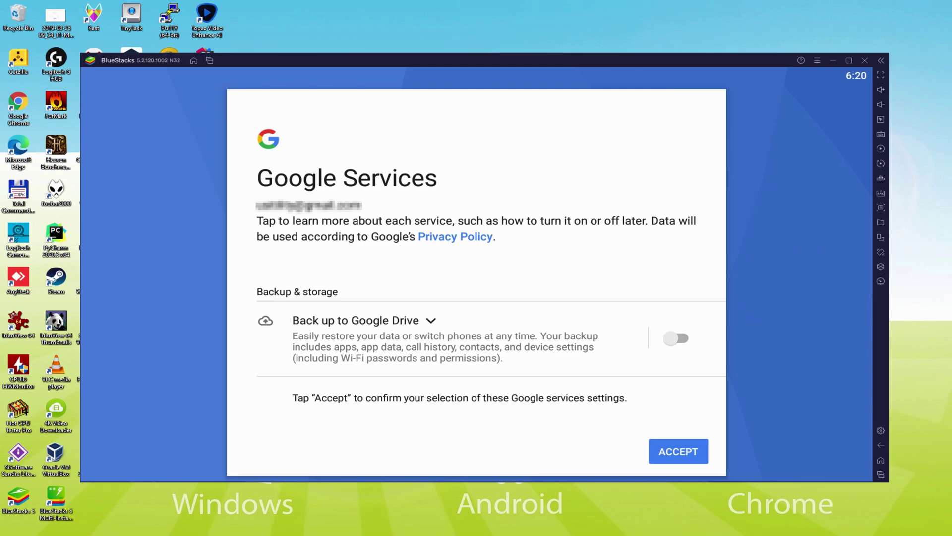
pyautogui.click(678, 451)
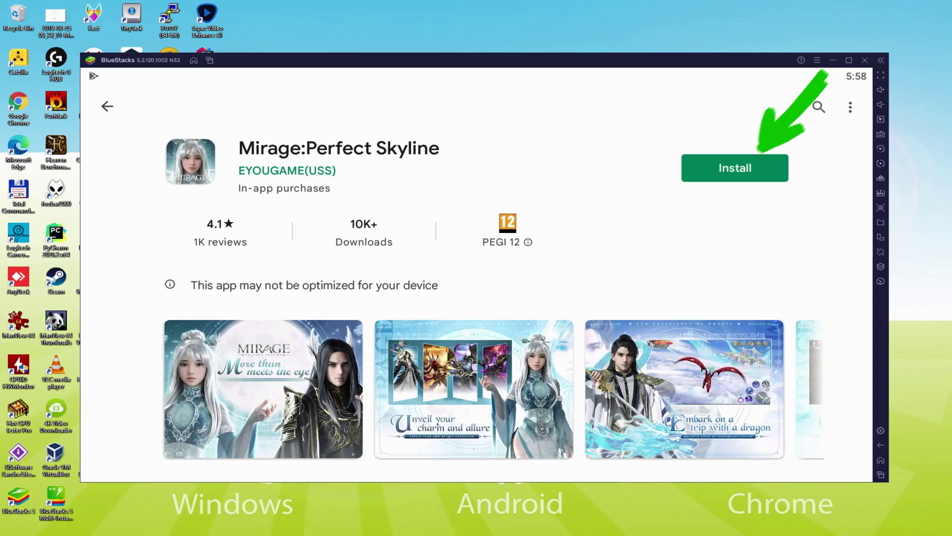
# - Install Mirage:Perfect Skyline from its store page and go back to the home screen
pyautogui.click(764, 170)
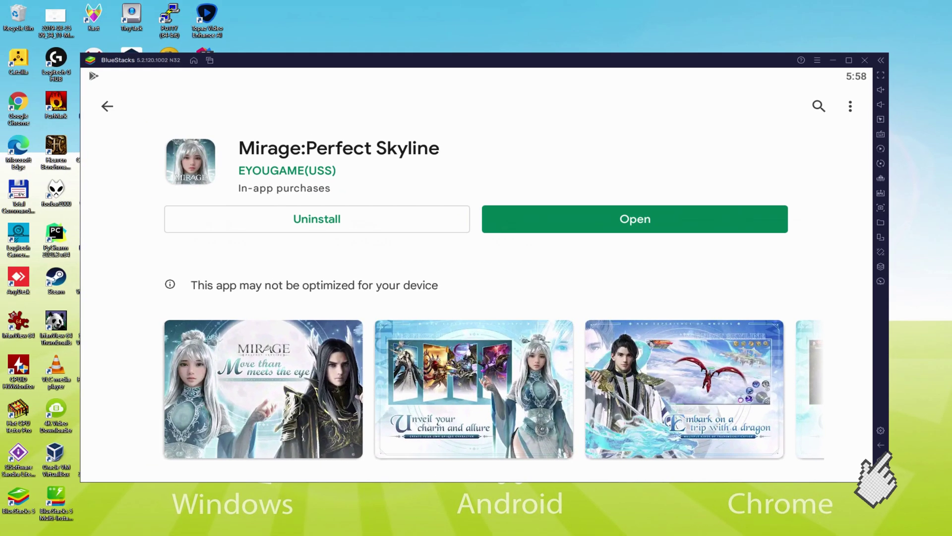
pyautogui.click(833, 394)
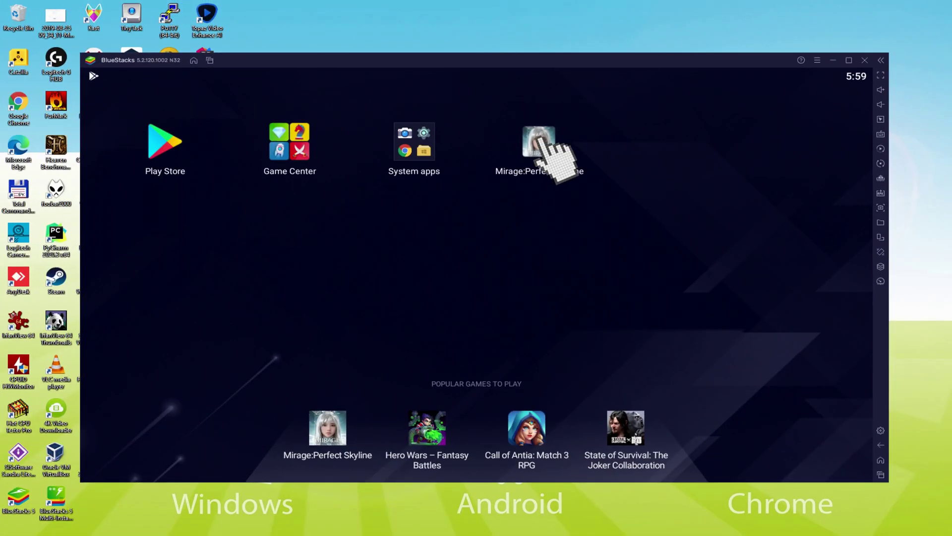
# - Launch Mirage:Perfect Skyline, check the 12K coin reward, and skip Ling'er's dialogue
pyautogui.click(375, 246)
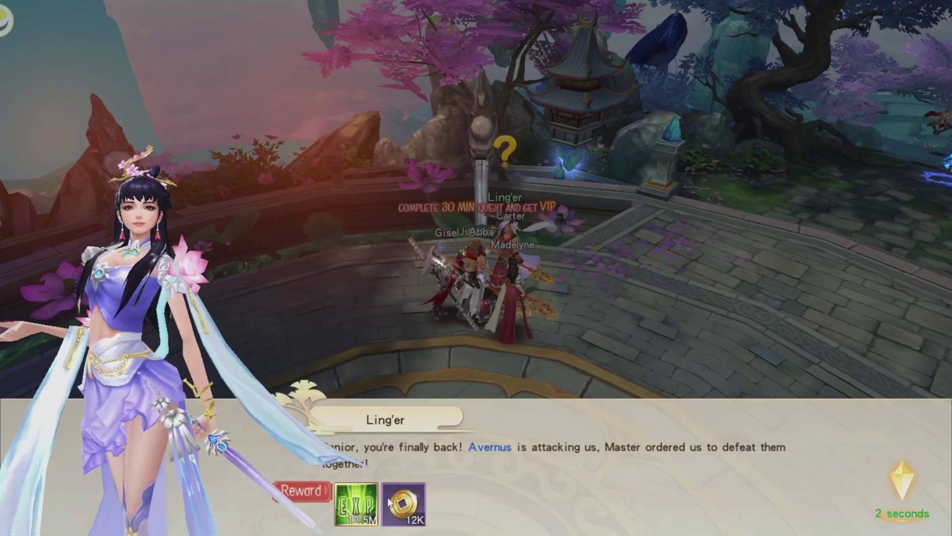
pyautogui.click(416, 457)
pyautogui.click(451, 446)
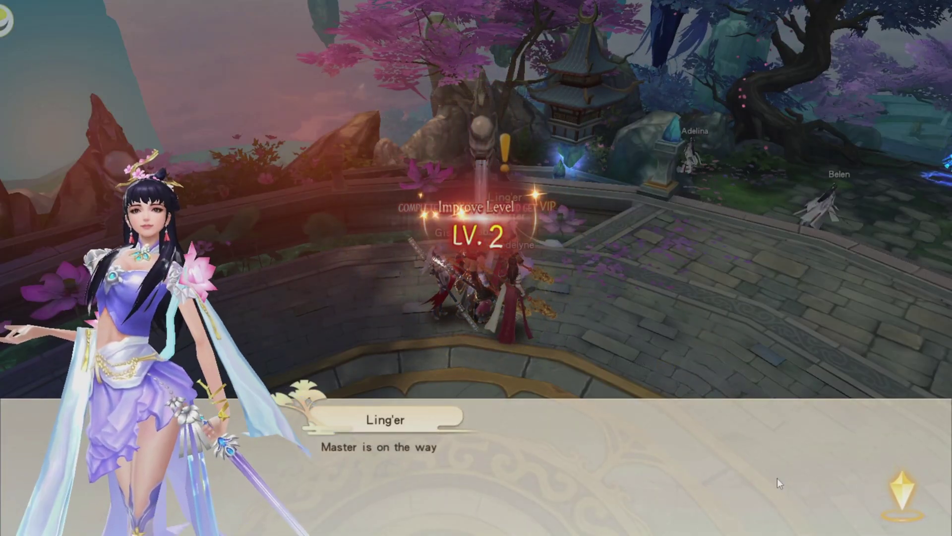
pyautogui.click(814, 477)
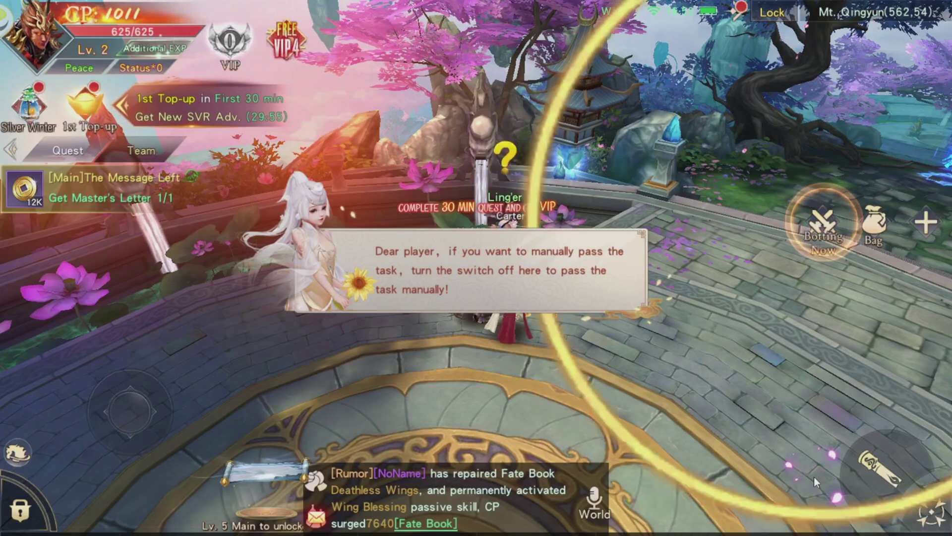
# - Accept the next quest, skip Senior Greenie's dialogue, and view then close the controls editor
pyautogui.click(819, 233)
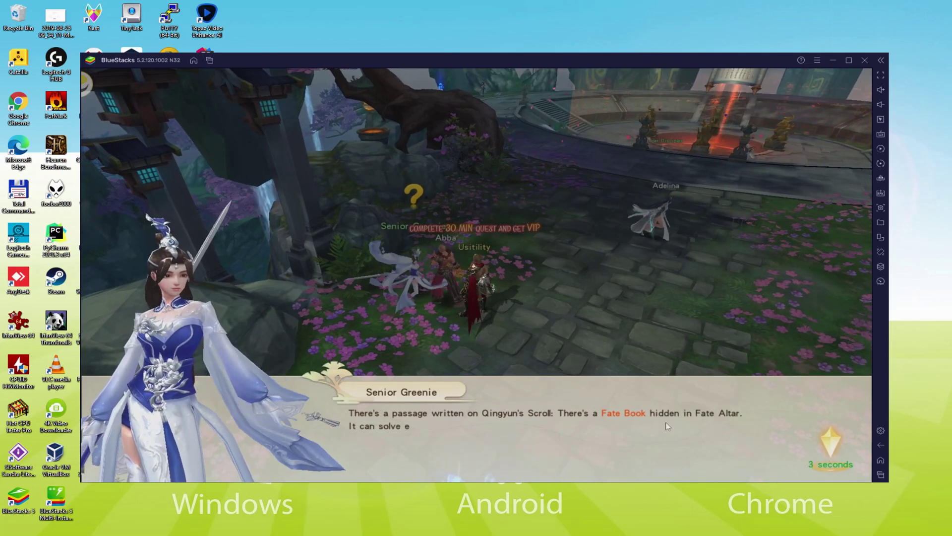
pyautogui.click(666, 425)
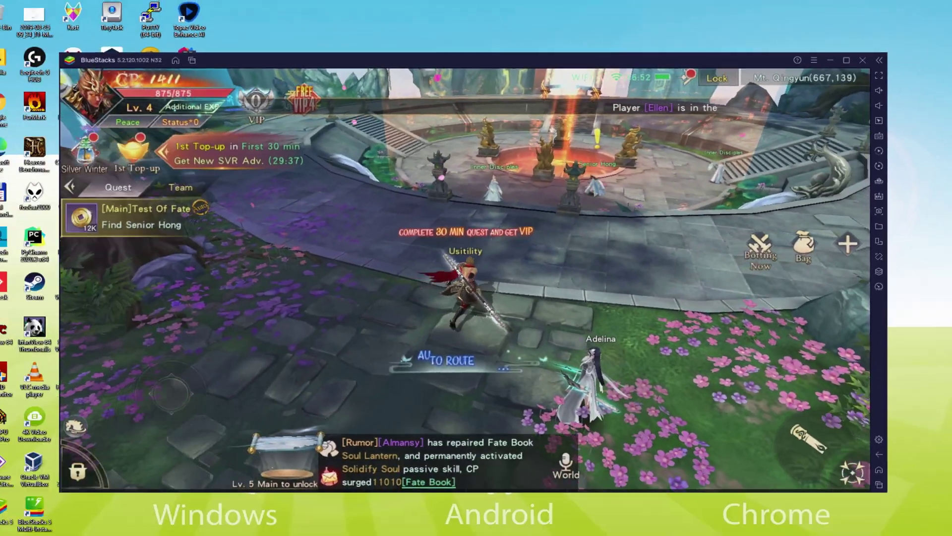
pyautogui.click(881, 132)
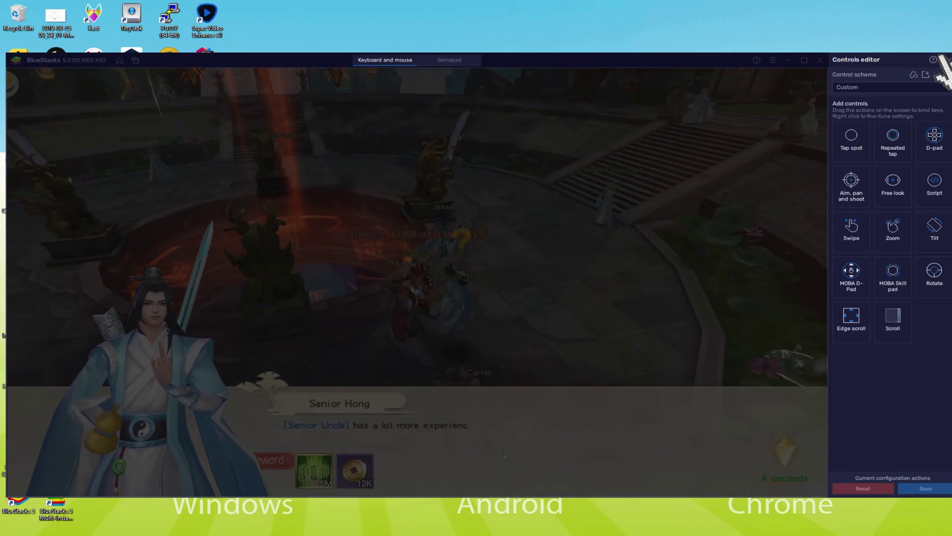
pyautogui.click(944, 60)
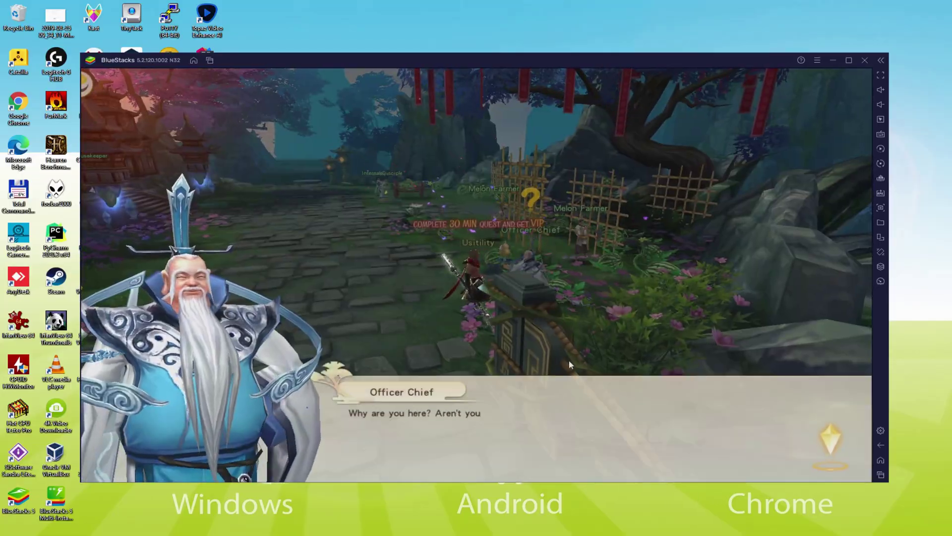
# - Advance the Officer Chief's dialogue and accept his quest
pyautogui.click(588, 390)
pyautogui.click(588, 402)
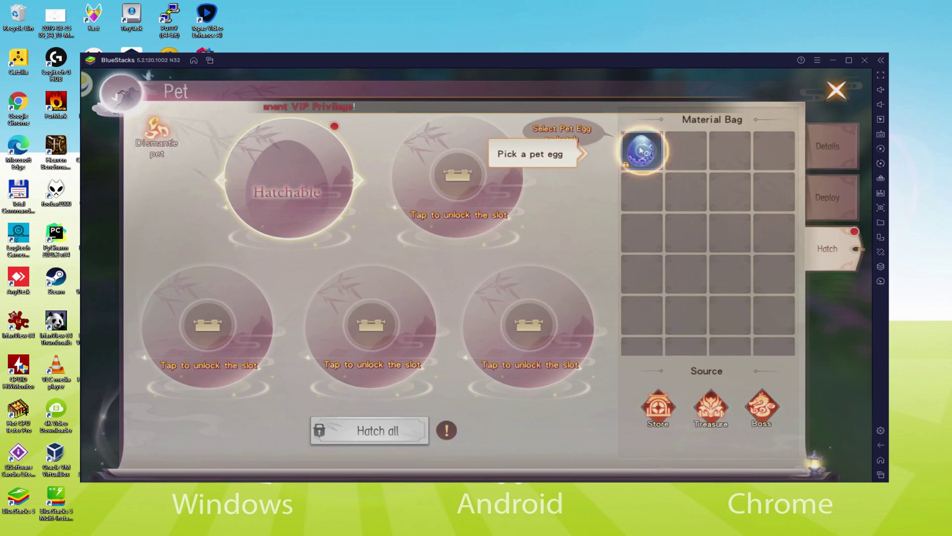
# - Hatch the pet egg, accept the Coocoo Chick, and skip the Internal Disciple and Brother Qingjian dialogues
pyautogui.click(641, 151)
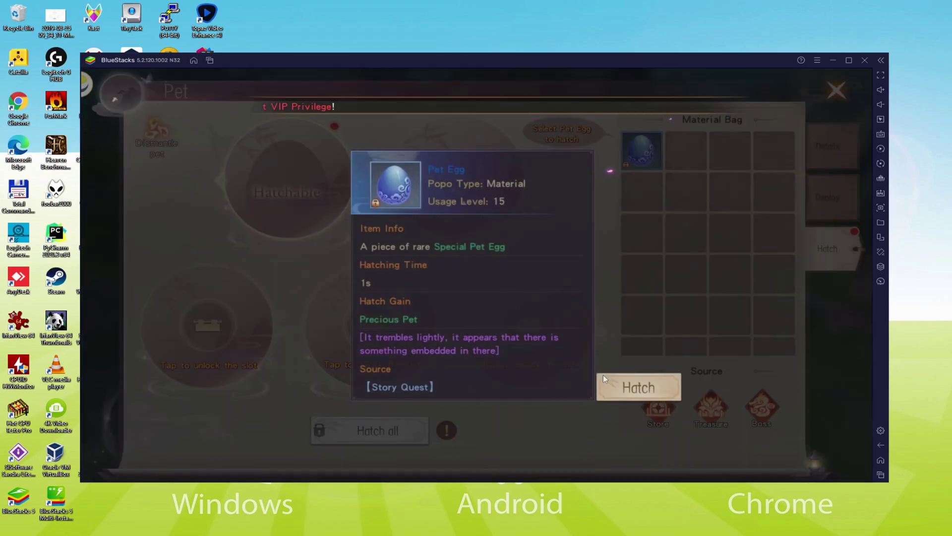
pyautogui.click(637, 385)
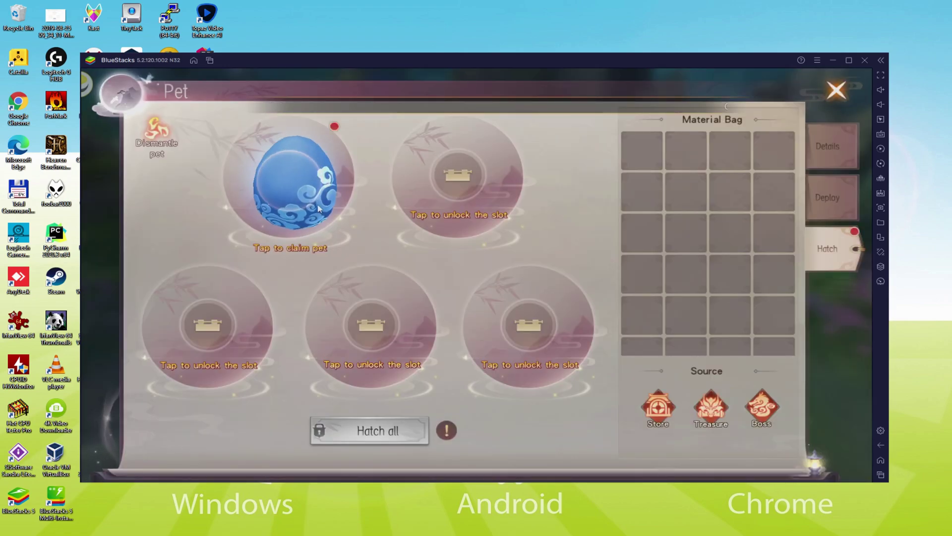
pyautogui.click(309, 187)
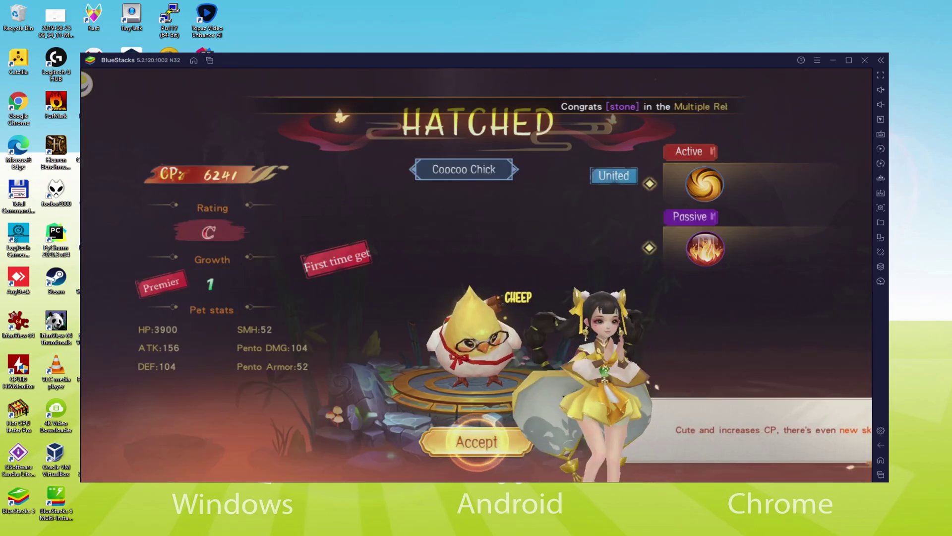
pyautogui.click(495, 445)
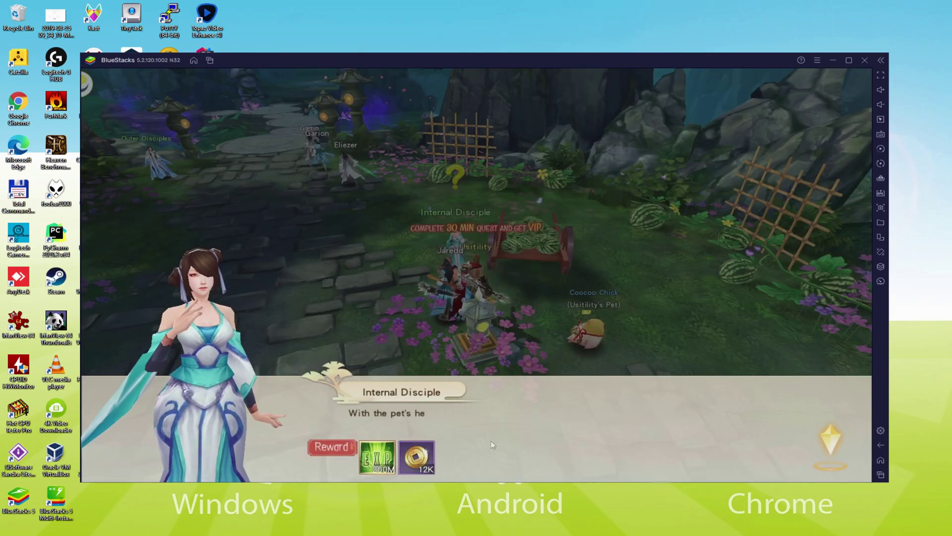
pyautogui.click(659, 444)
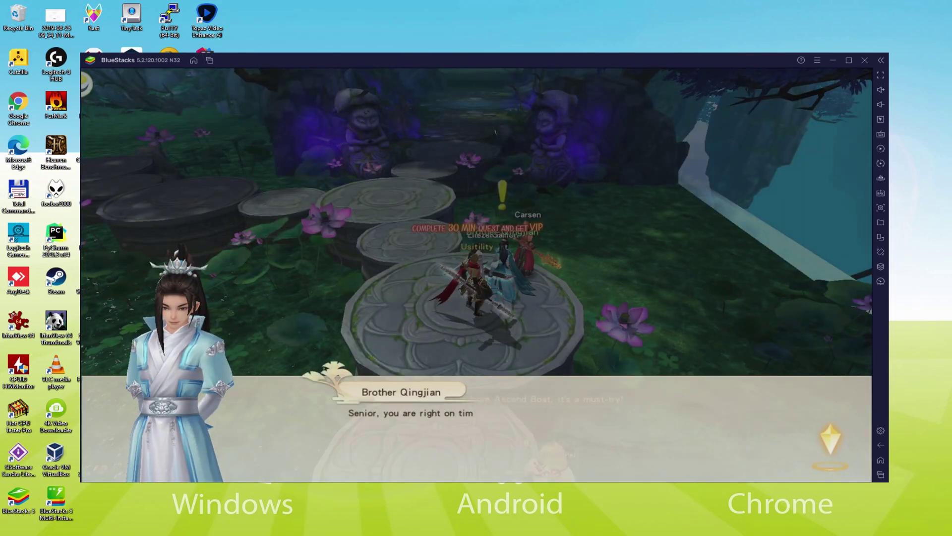
pyautogui.click(636, 445)
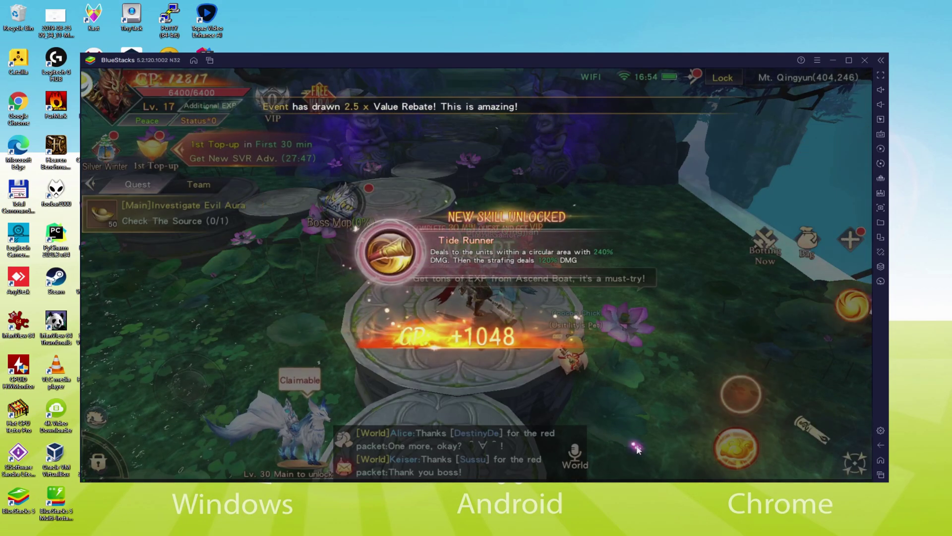